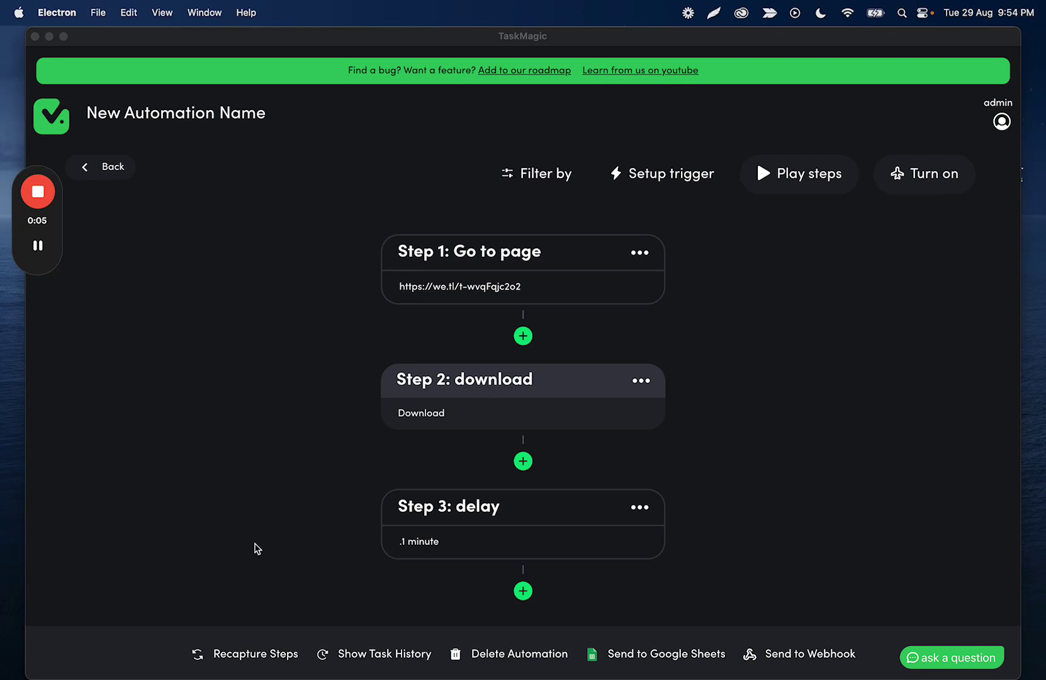
Step: Start recapturing this automation's steps, which will overwrite the existing ones
{"action": "left_click", "coordinate": [240, 653]}
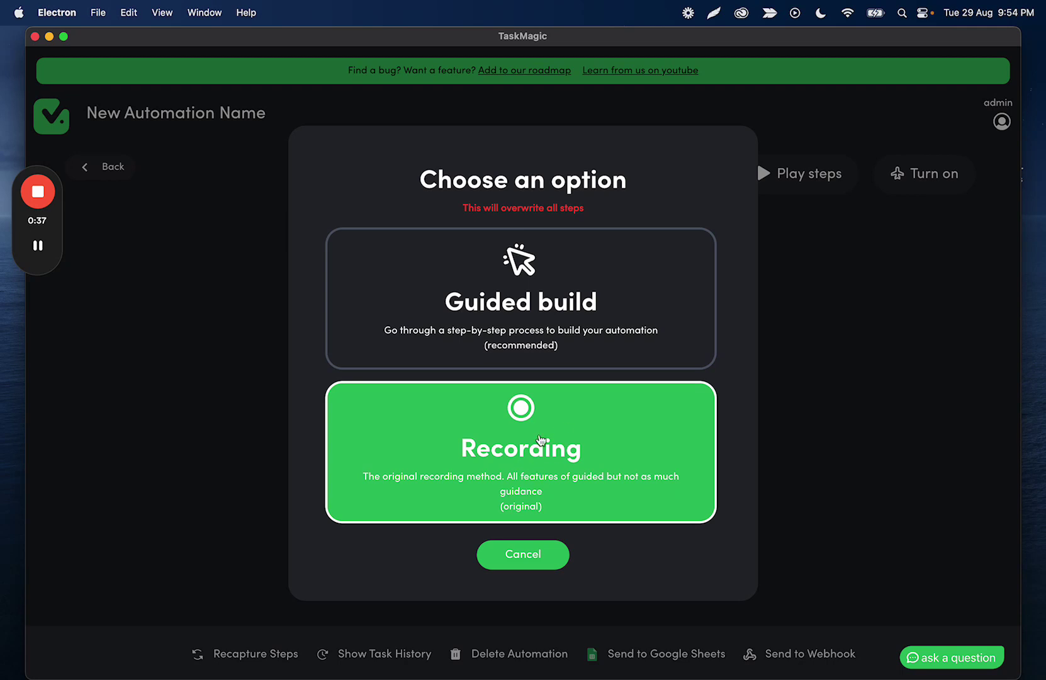
Step: Choose Recording and search for 'google' from the recorder's start page
{"action": "left_click", "coordinate": [533, 443]}
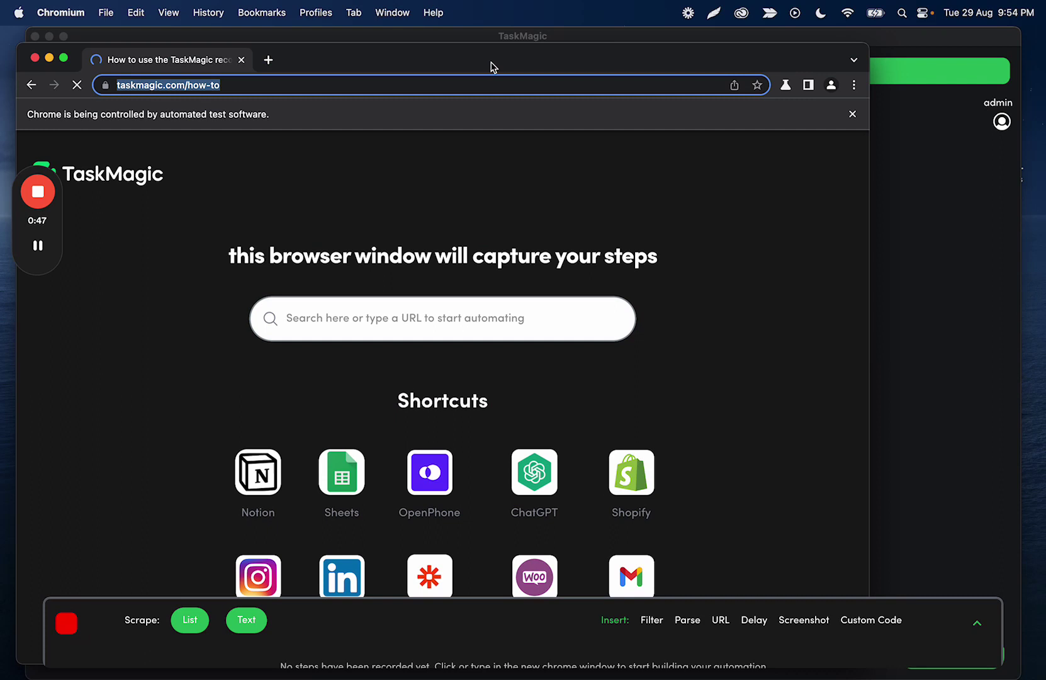
{"action": "left_click_drag", "start_coordinate": [490, 62], "coordinate": [537, 41]}
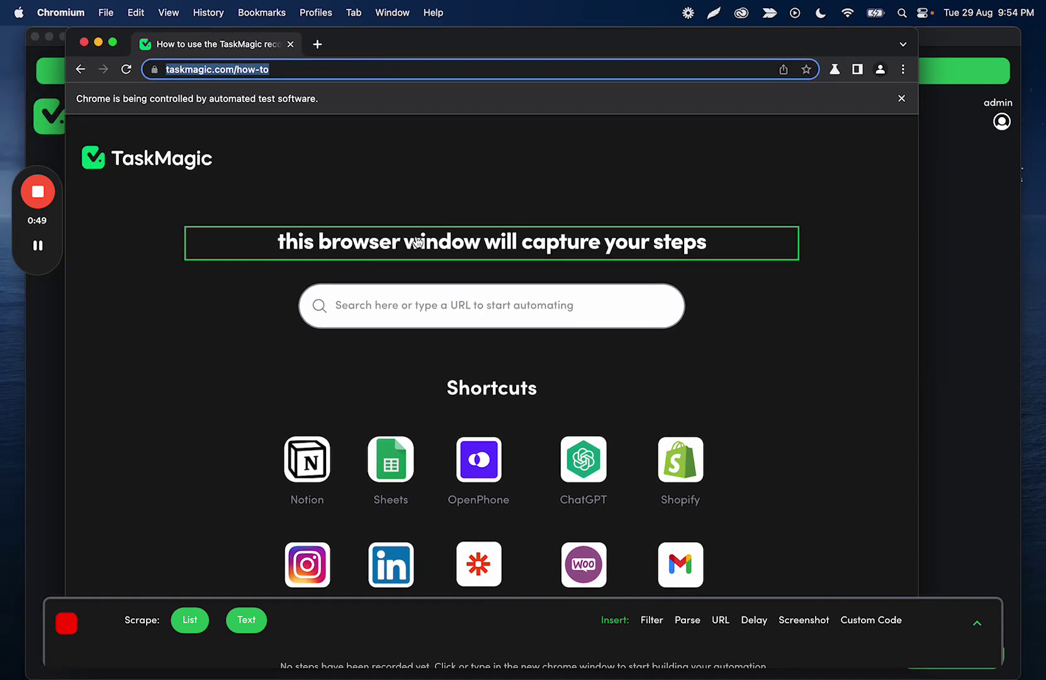
{"action": "left_click", "coordinate": [368, 303]}
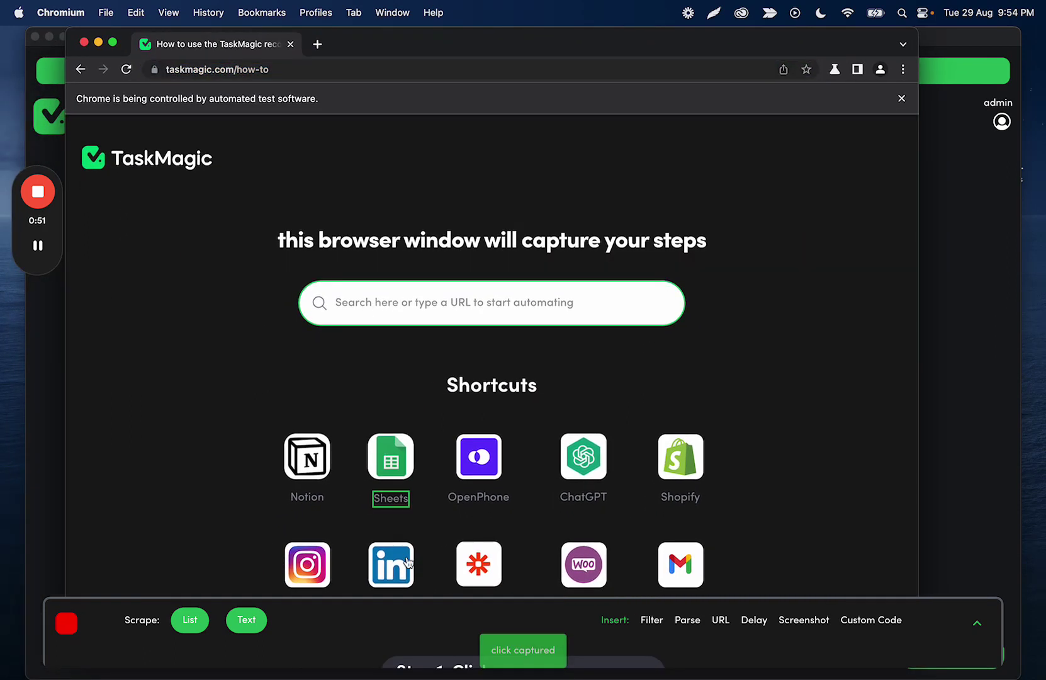
{"action": "type", "text": "google"}
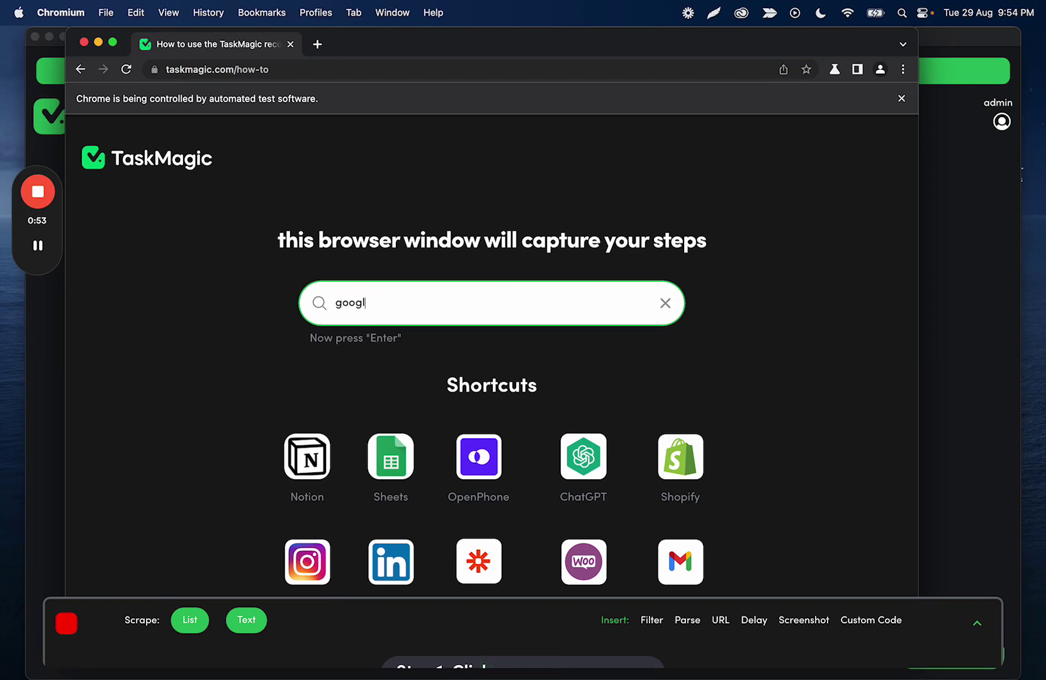
{"action": "key", "text": "Return"}
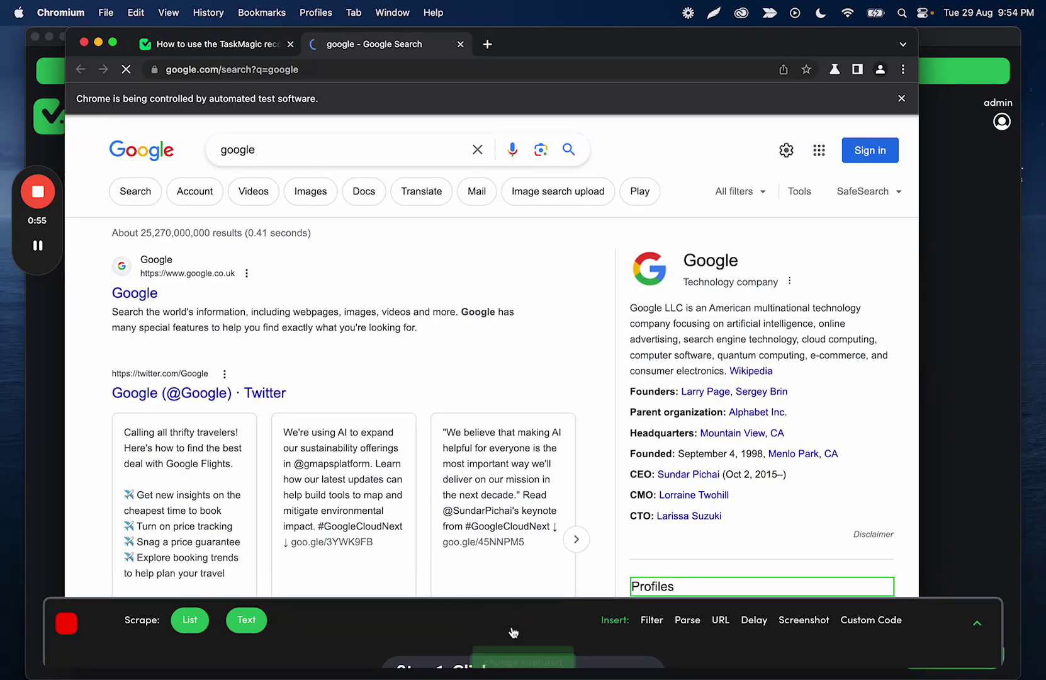
Step: Expand the recorded-steps panel and open the Google result link
{"action": "left_click", "coordinate": [977, 623]}
{"action": "scroll", "coordinate": [583, 619], "scroll_direction": "down", "scroll_amount": 5}
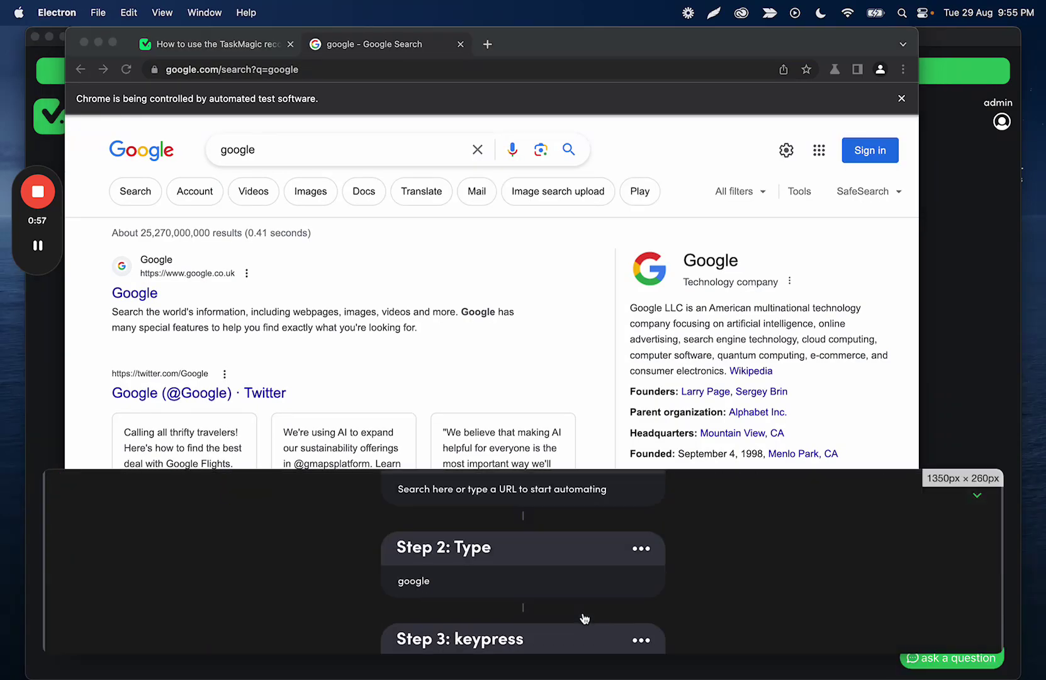
{"action": "scroll", "coordinate": [583, 619], "scroll_direction": "up", "scroll_amount": 5}
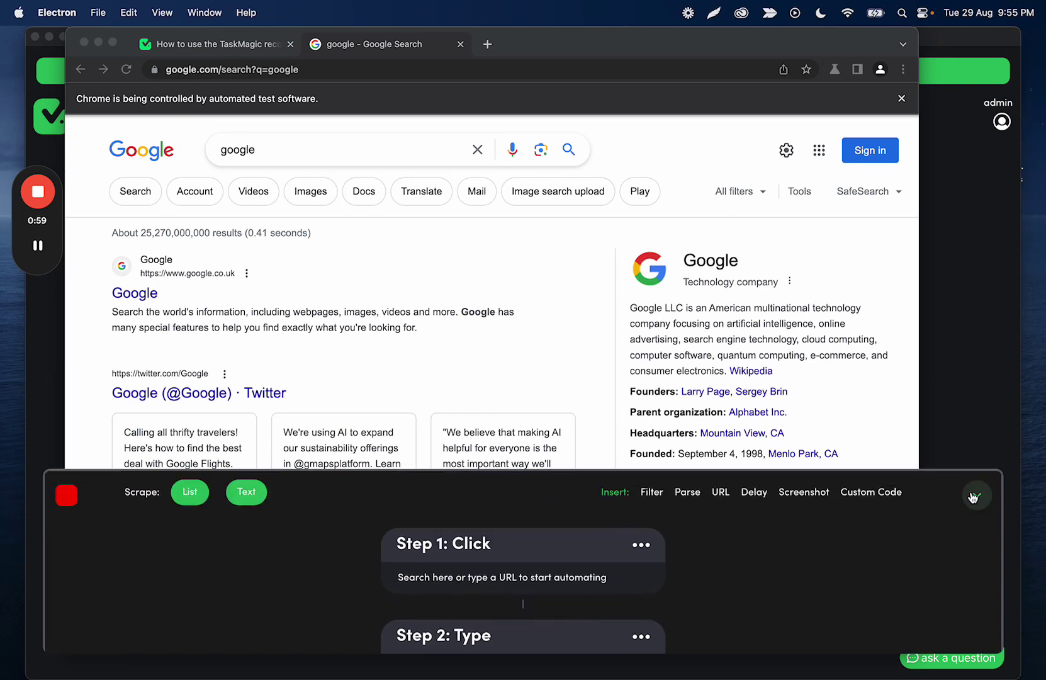
{"action": "left_click", "coordinate": [130, 291]}
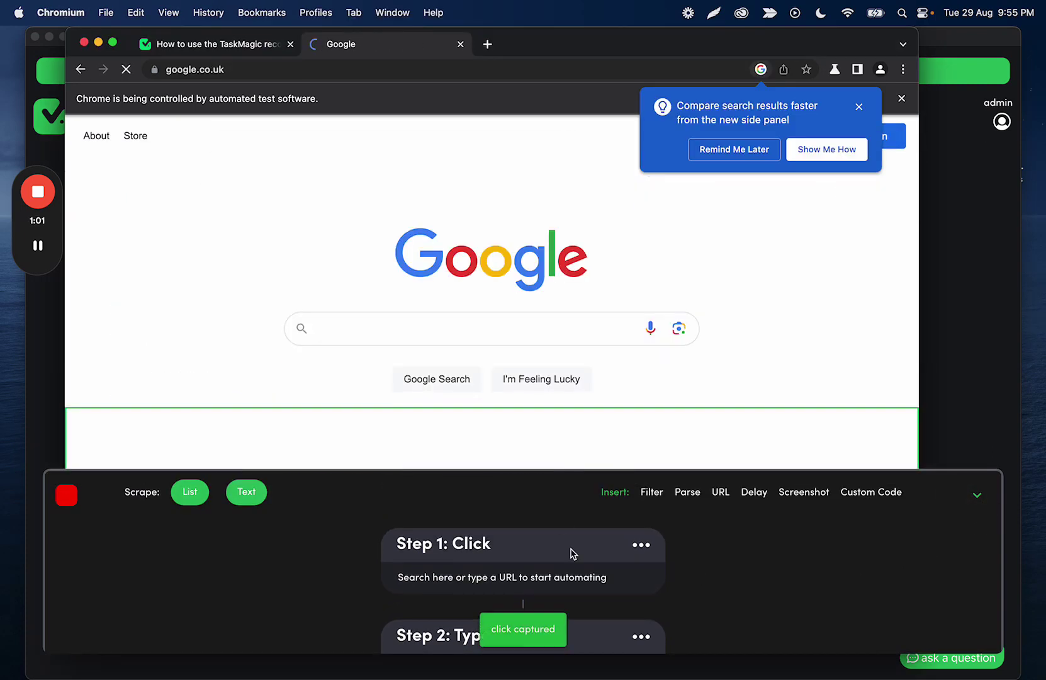
Step: Record a click on the Google search box, then stop recording
{"action": "scroll", "coordinate": [572, 553], "scroll_direction": "down", "scroll_amount": 2}
{"action": "scroll", "coordinate": [572, 553], "scroll_direction": "down", "scroll_amount": 3}
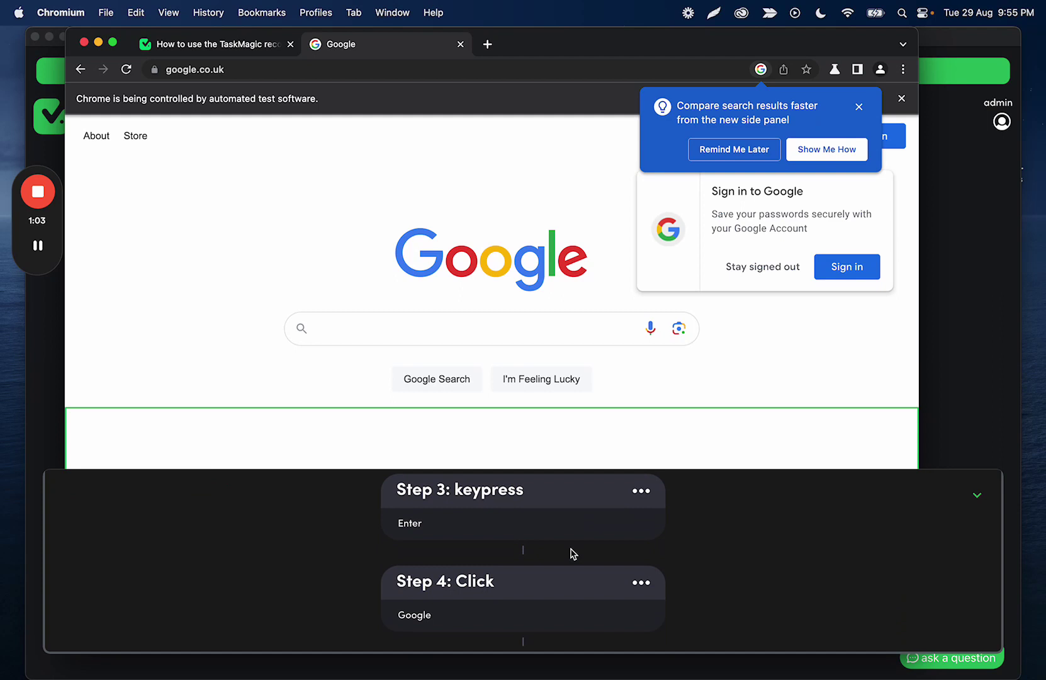
{"action": "scroll", "coordinate": [567, 536], "scroll_direction": "up", "scroll_amount": 5}
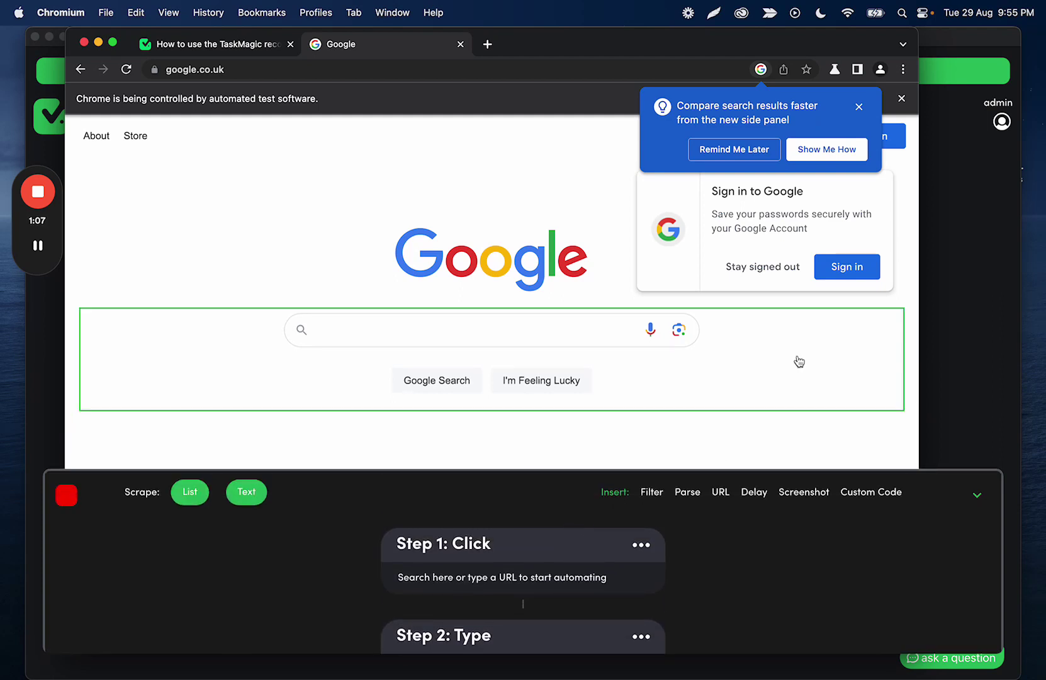
{"action": "left_click", "coordinate": [419, 342]}
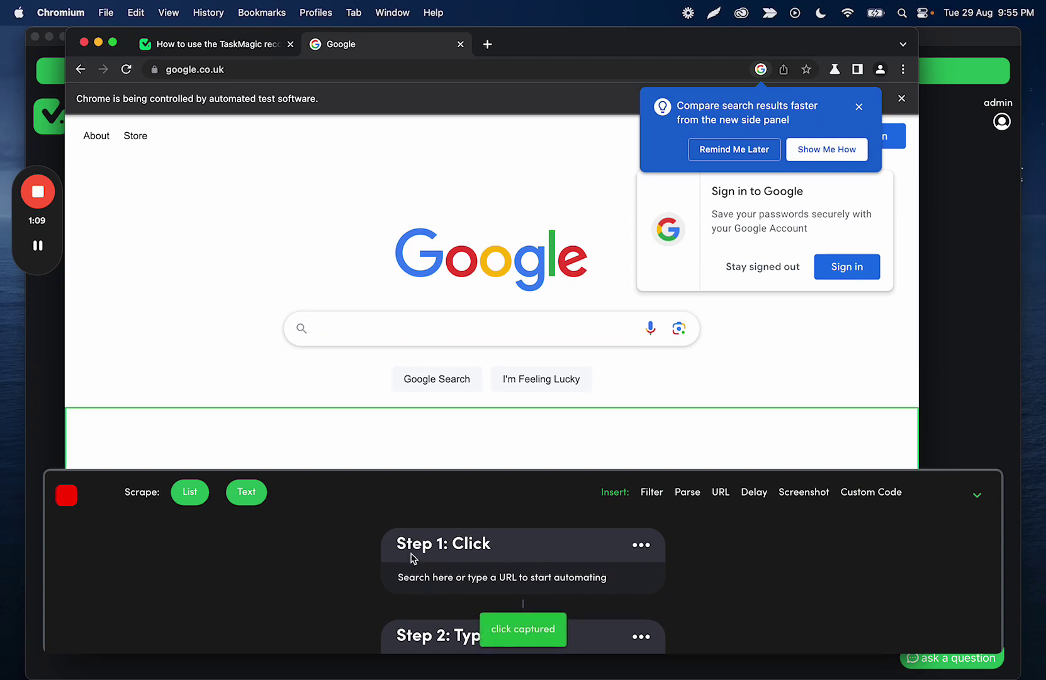
{"action": "left_click", "coordinate": [68, 496]}
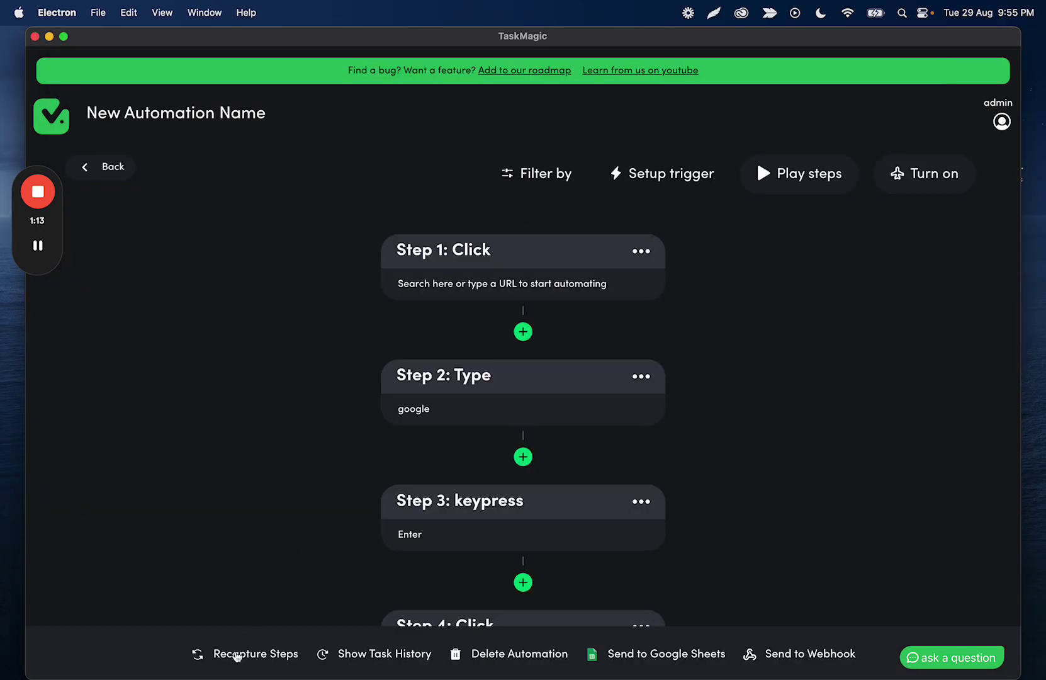
Step: Recapture the steps again using the Guided build option
{"action": "left_click", "coordinate": [239, 654]}
{"action": "left_click", "coordinate": [483, 324]}
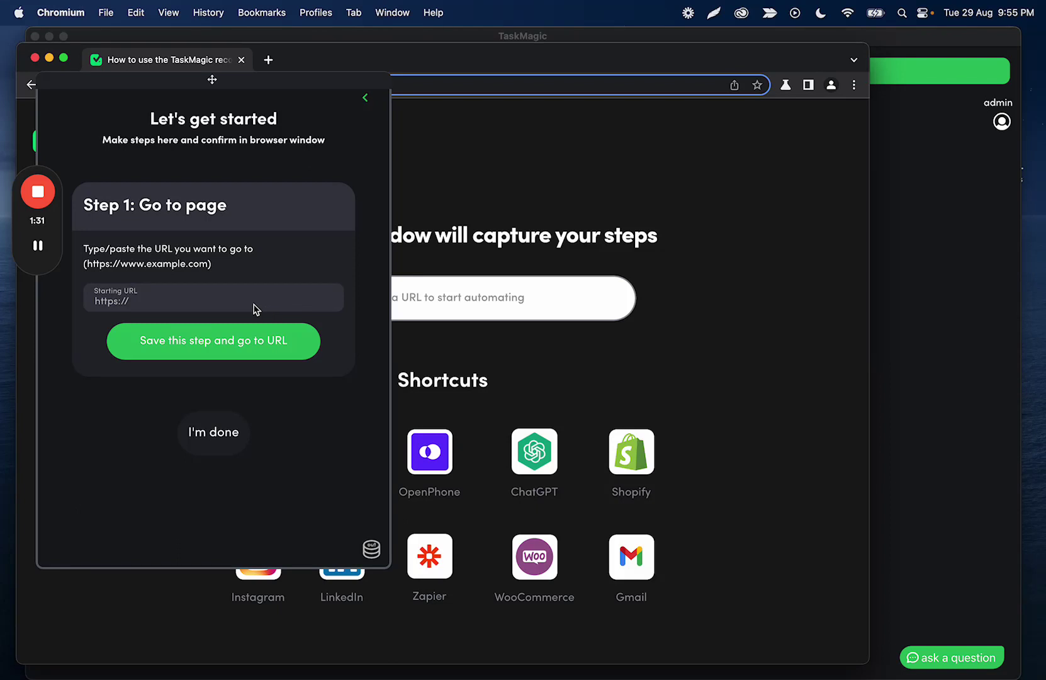
{"action": "left_click_drag", "start_coordinate": [590, 64], "coordinate": [728, 32]}
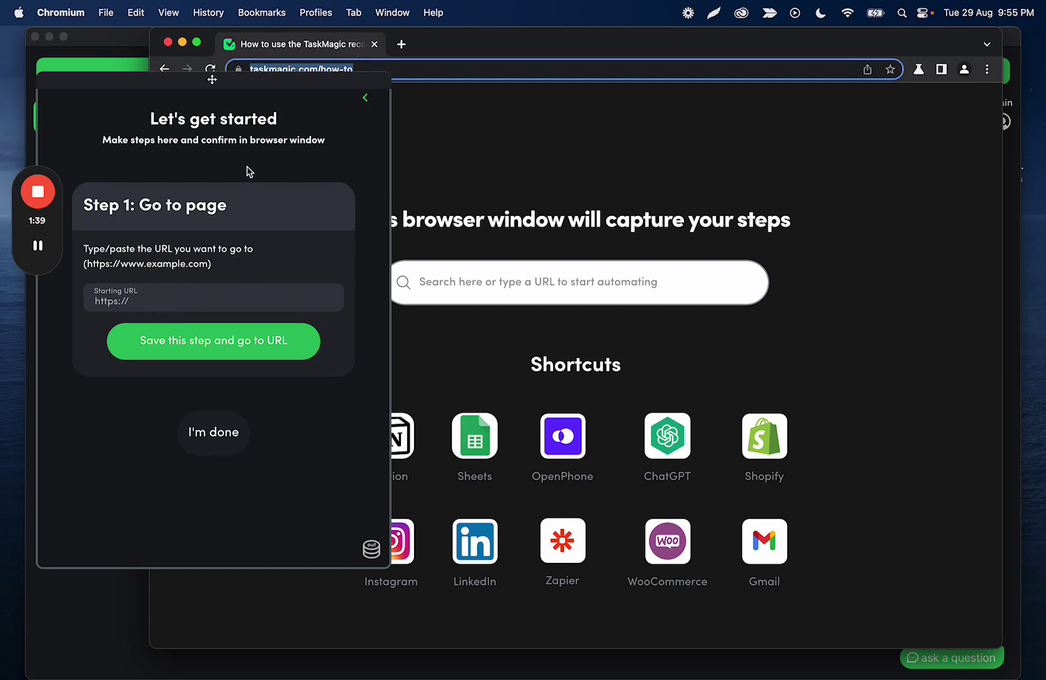
{"action": "left_click", "coordinate": [179, 301]}
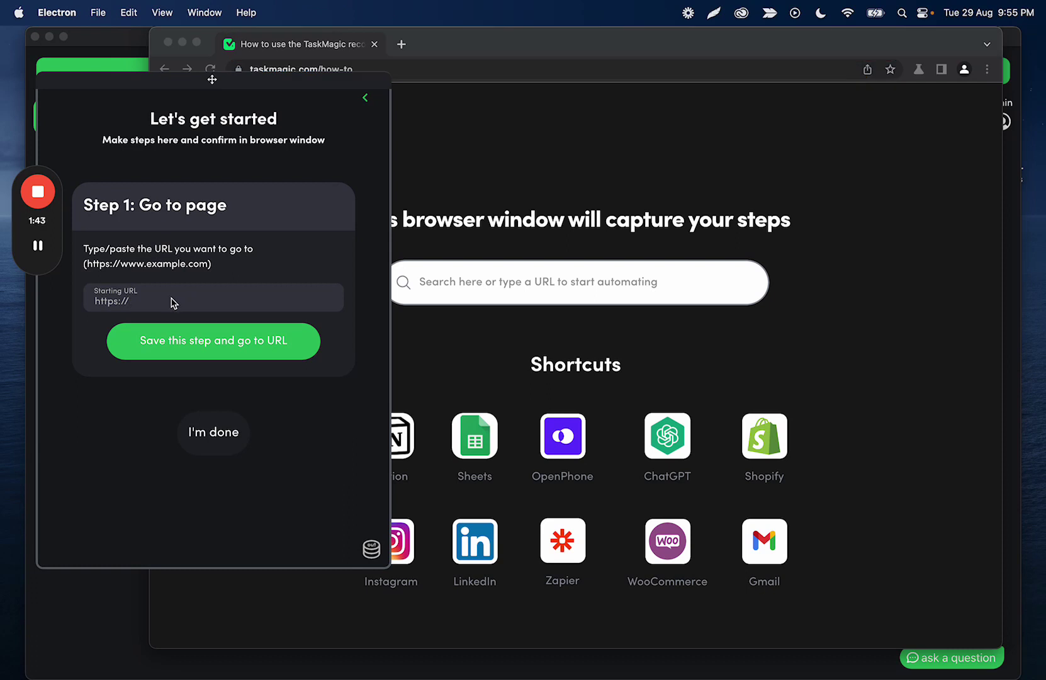
{"action": "type", "text": "google.com"}
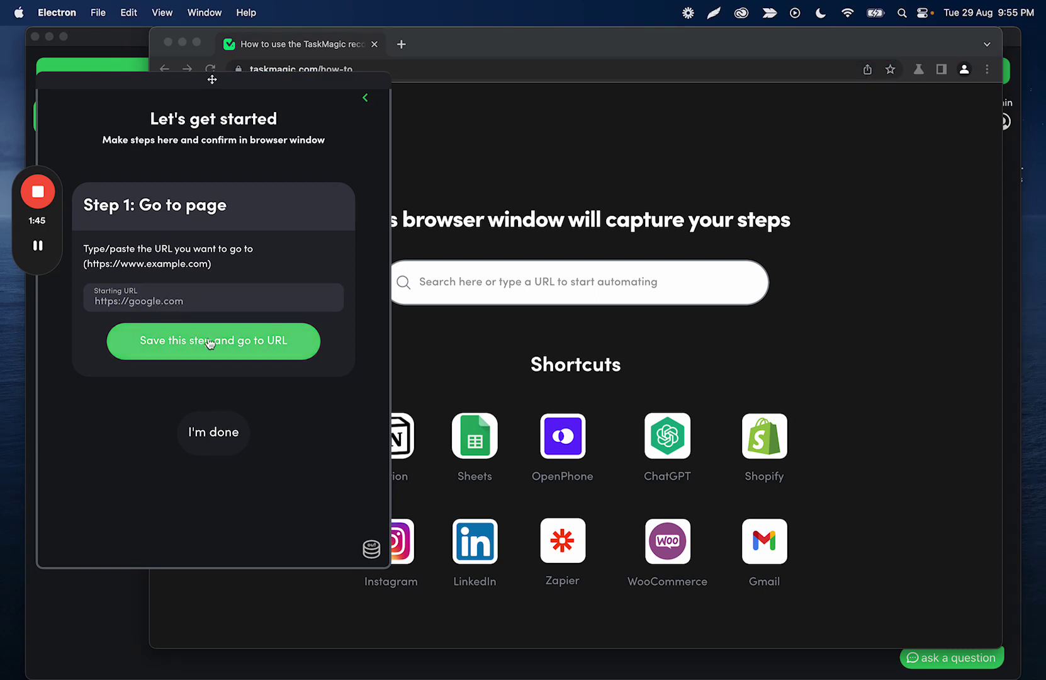
{"action": "left_click", "coordinate": [227, 342]}
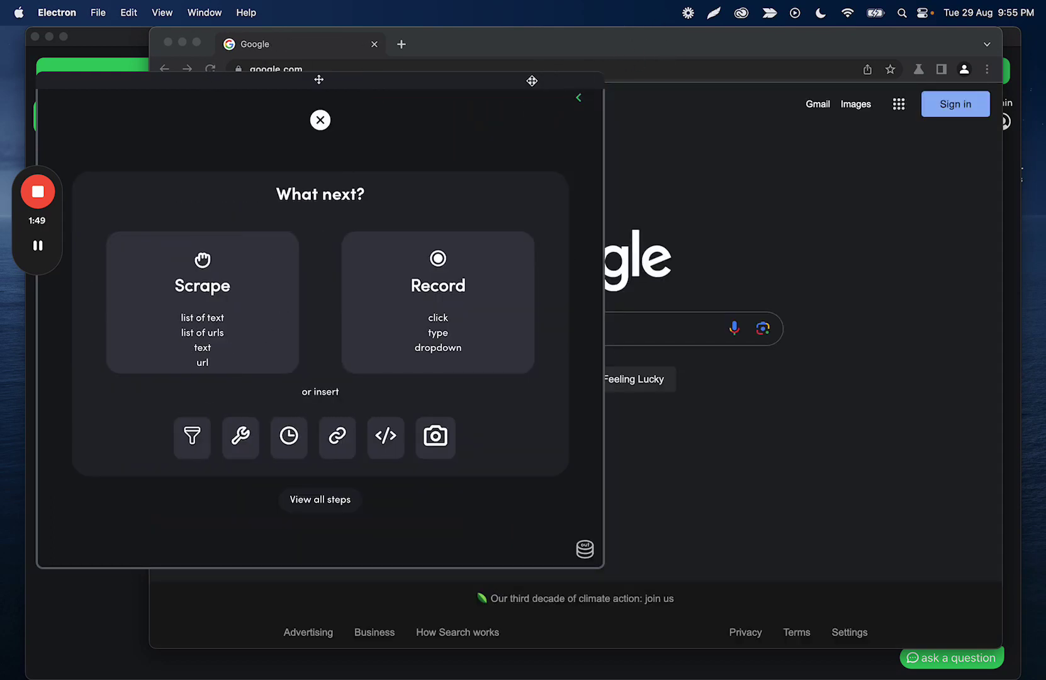
Step: From the recorder's next-step options, choose Record and then Type
{"action": "left_click", "coordinate": [578, 98]}
{"action": "left_click", "coordinate": [86, 101]}
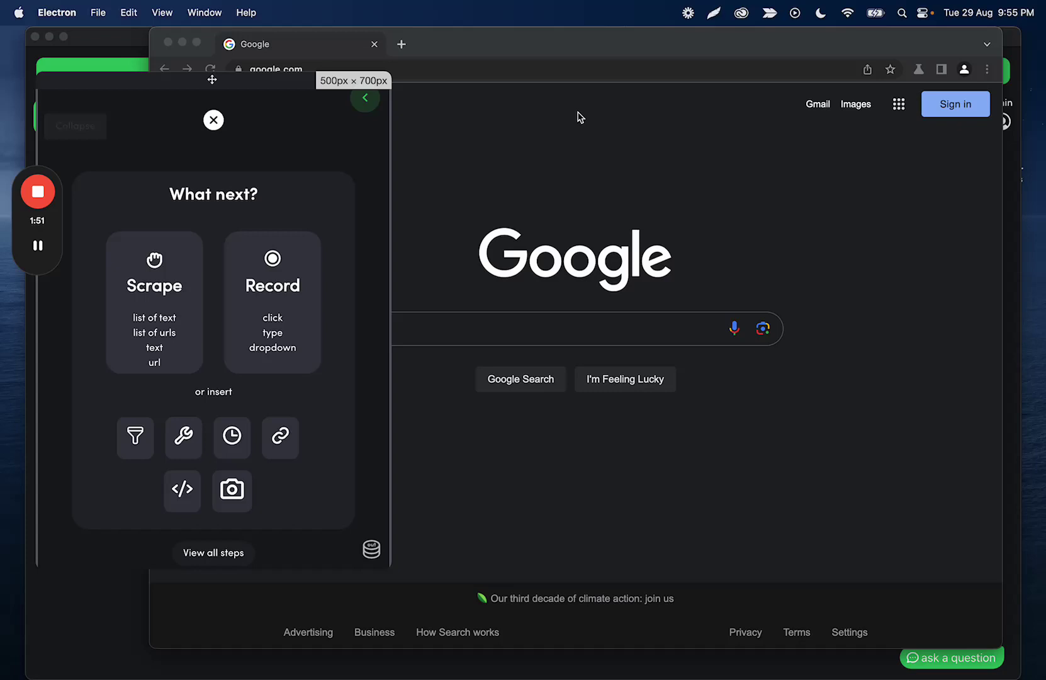
{"action": "left_click", "coordinate": [364, 99]}
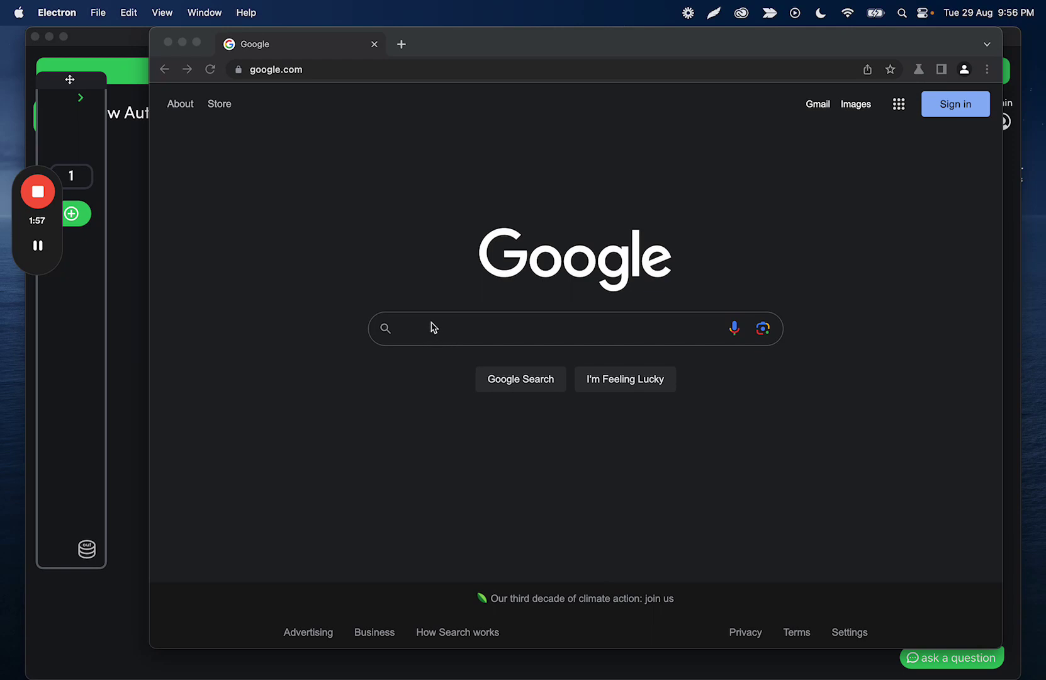
{"action": "left_click", "coordinate": [80, 98]}
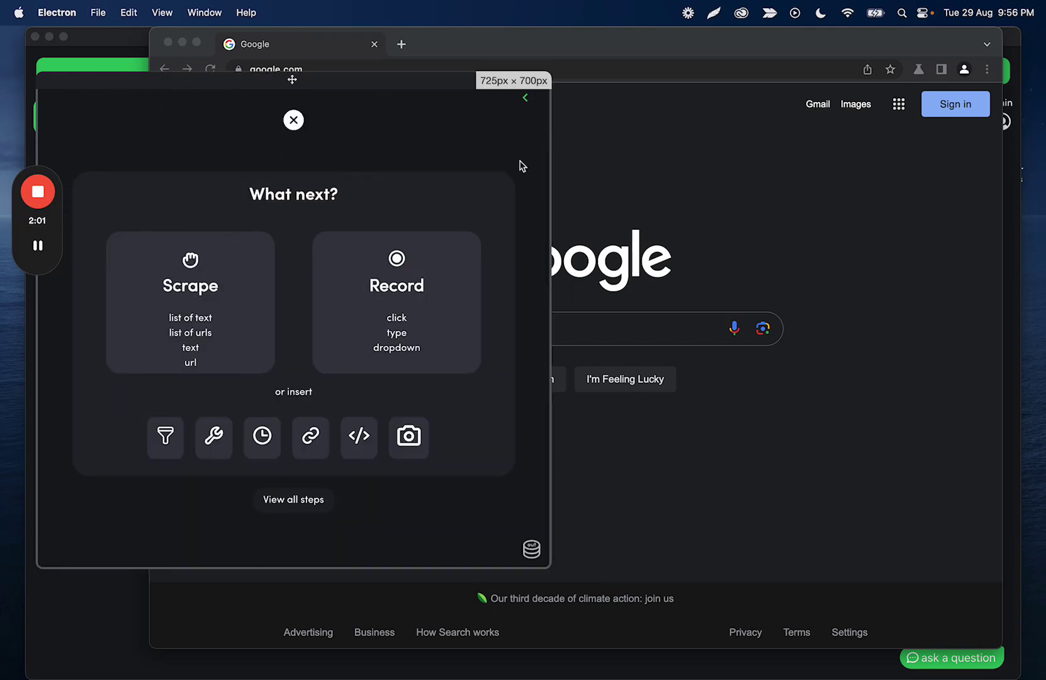
{"action": "left_click", "coordinate": [418, 286]}
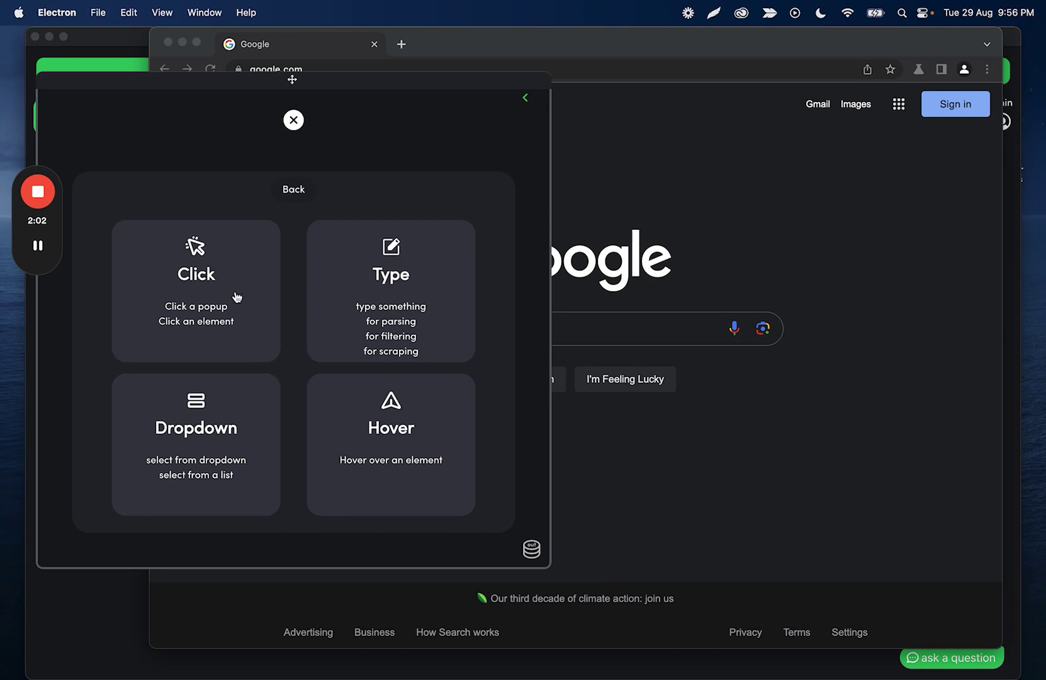
{"action": "left_click", "coordinate": [395, 281]}
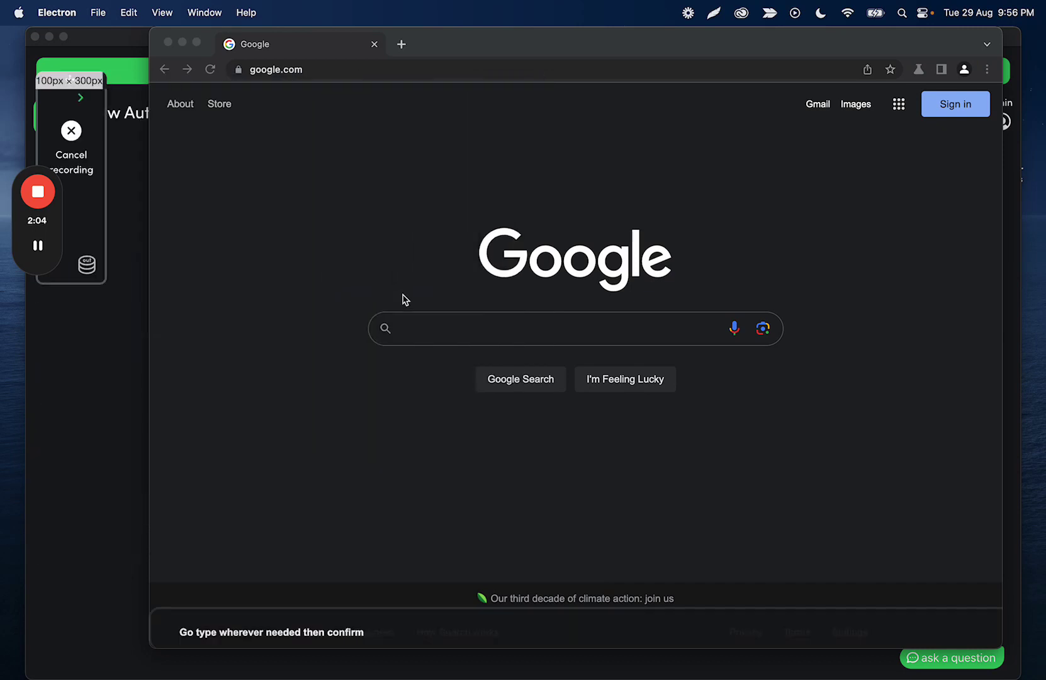
Step: Add a Type step entering 'World cup roster 2024 usa' into Google's search box
{"action": "left_click", "coordinate": [433, 333]}
{"action": "type", "text": "World cup "}
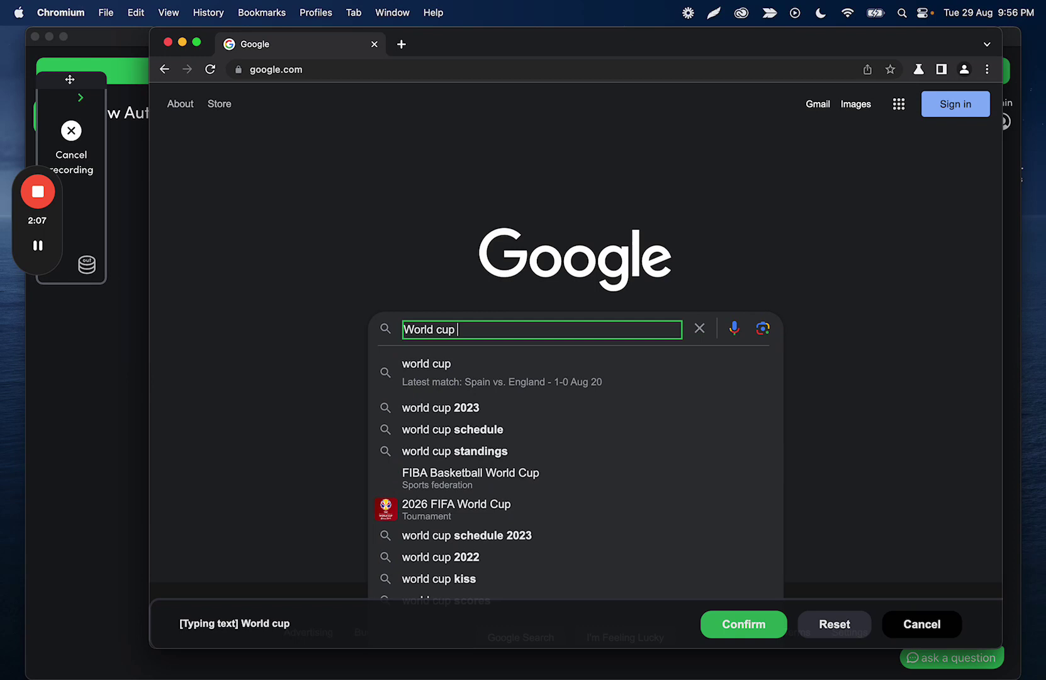
{"action": "type", "text": "roster 2024 "}
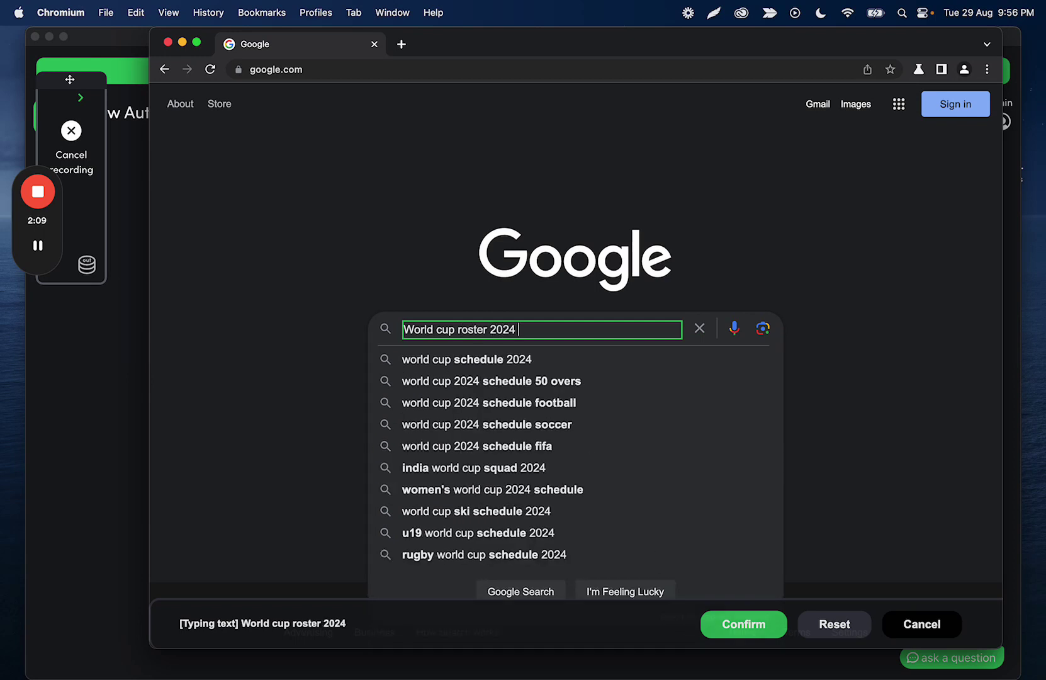
{"action": "type", "text": "usa"}
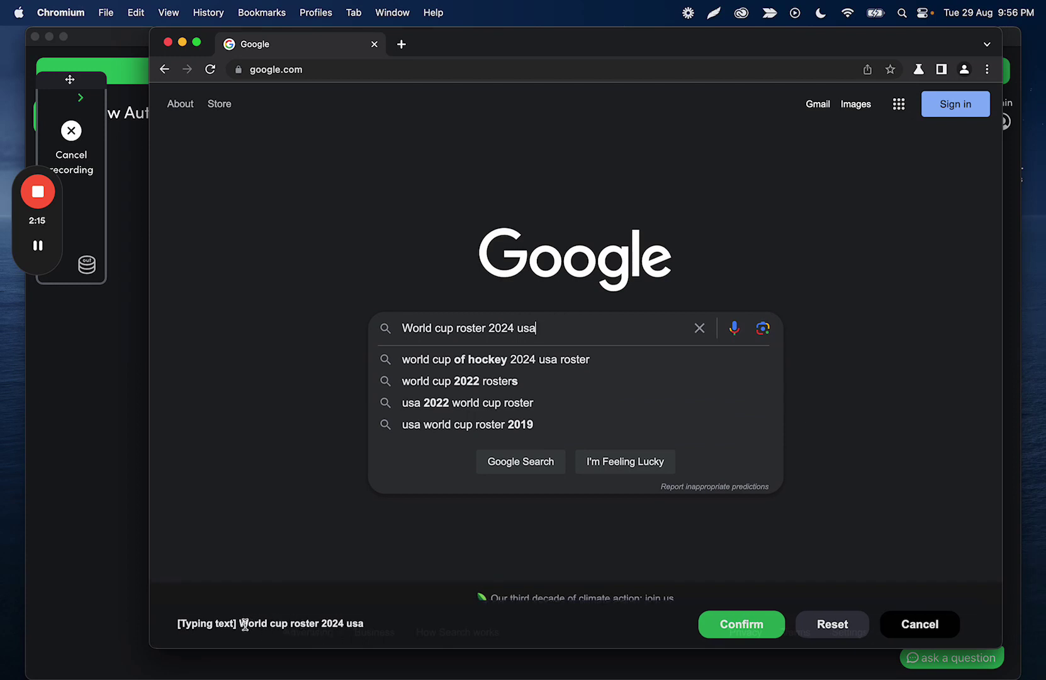
{"action": "left_click_drag", "start_coordinate": [243, 623], "coordinate": [385, 626]}
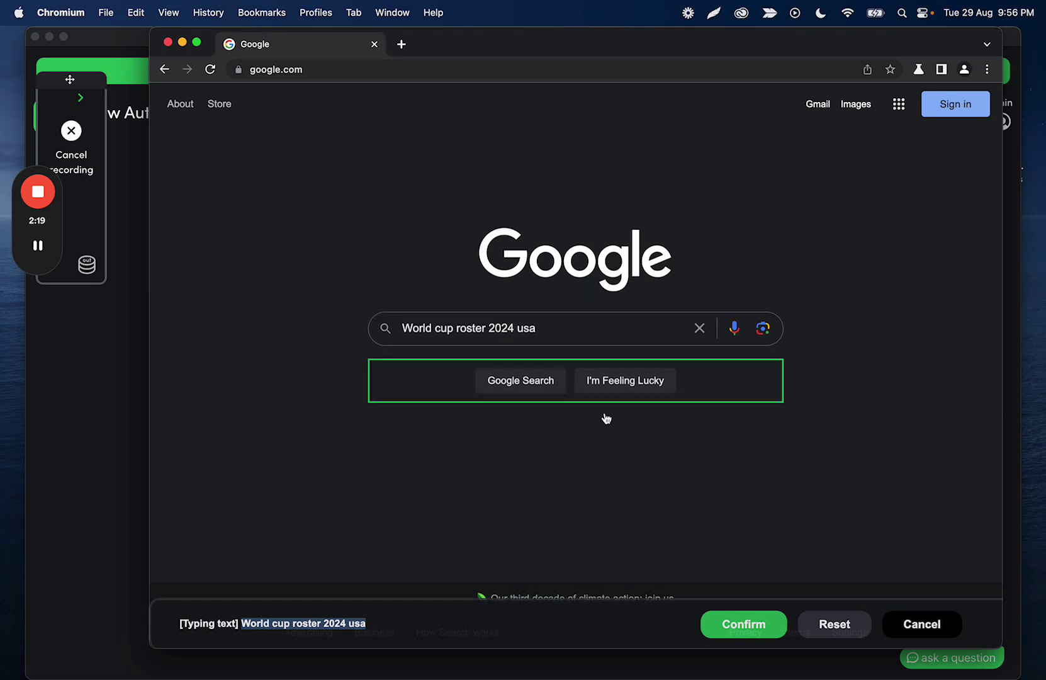
{"action": "left_click", "coordinate": [737, 623]}
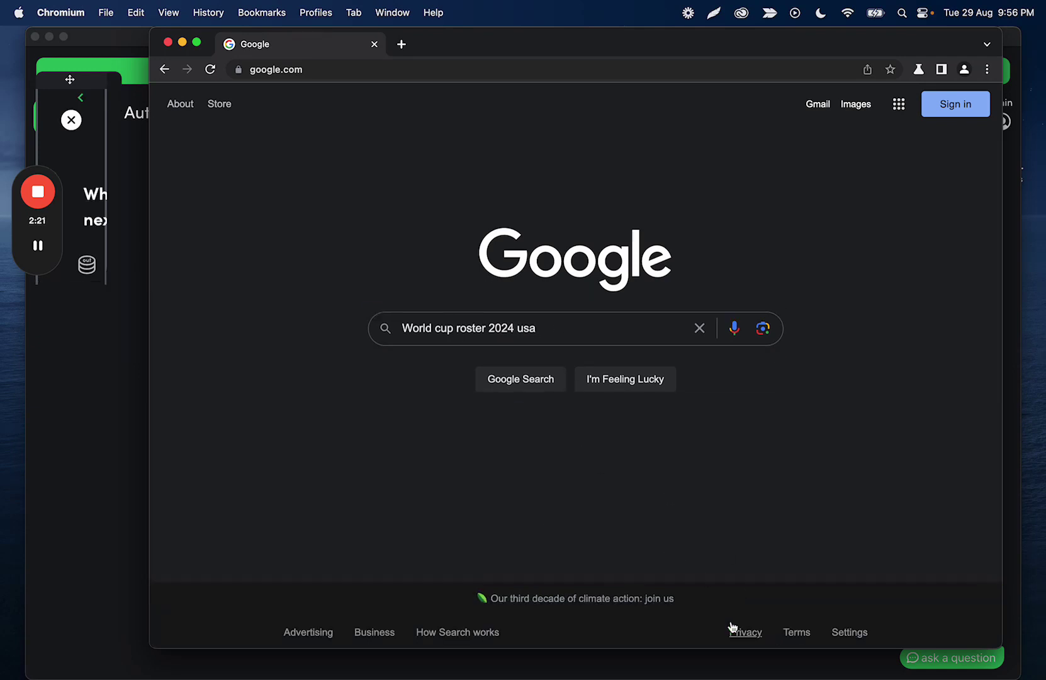
{"action": "left_click", "coordinate": [320, 120]}
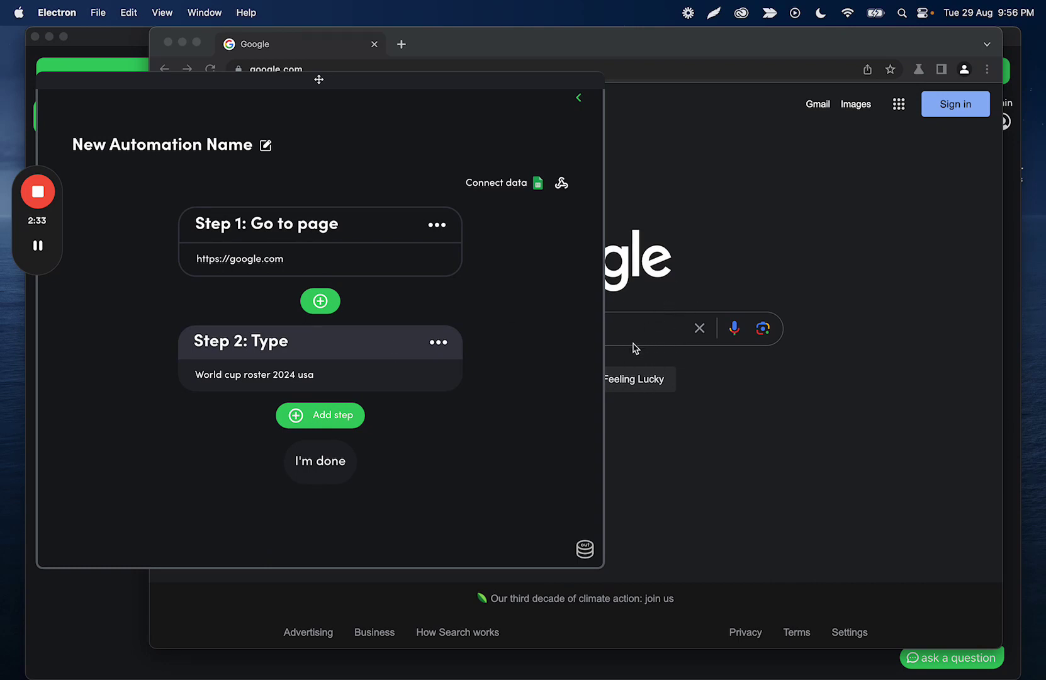
Step: Add a recorded Click step on the Google Search button and confirm it
{"action": "left_click", "coordinate": [325, 420]}
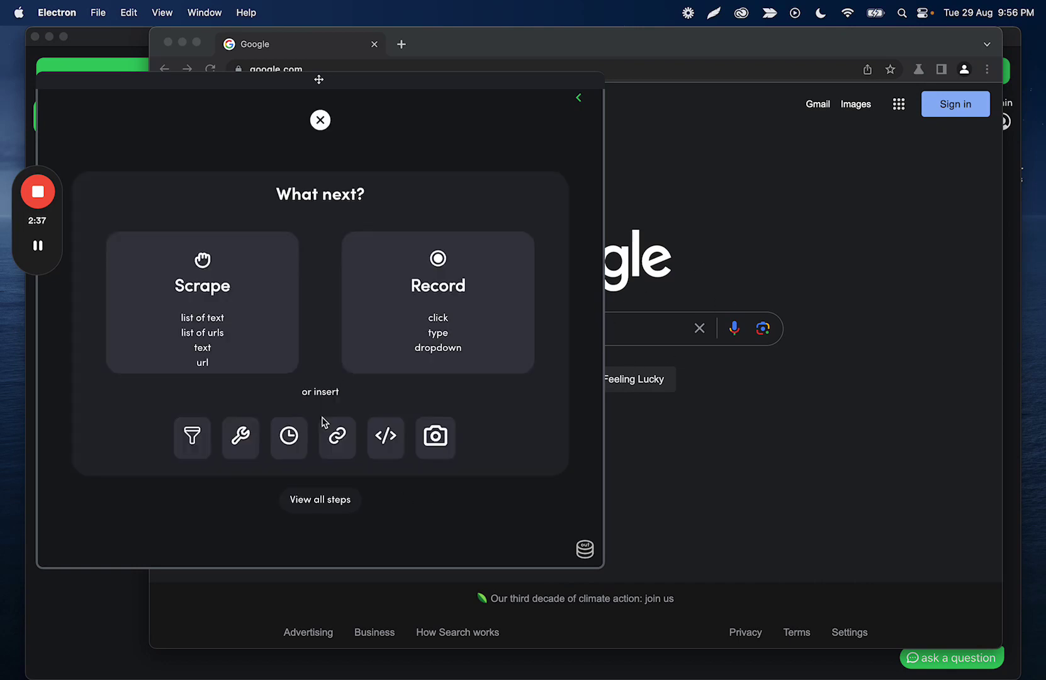
{"action": "left_click", "coordinate": [440, 314]}
{"action": "left_click", "coordinate": [206, 270]}
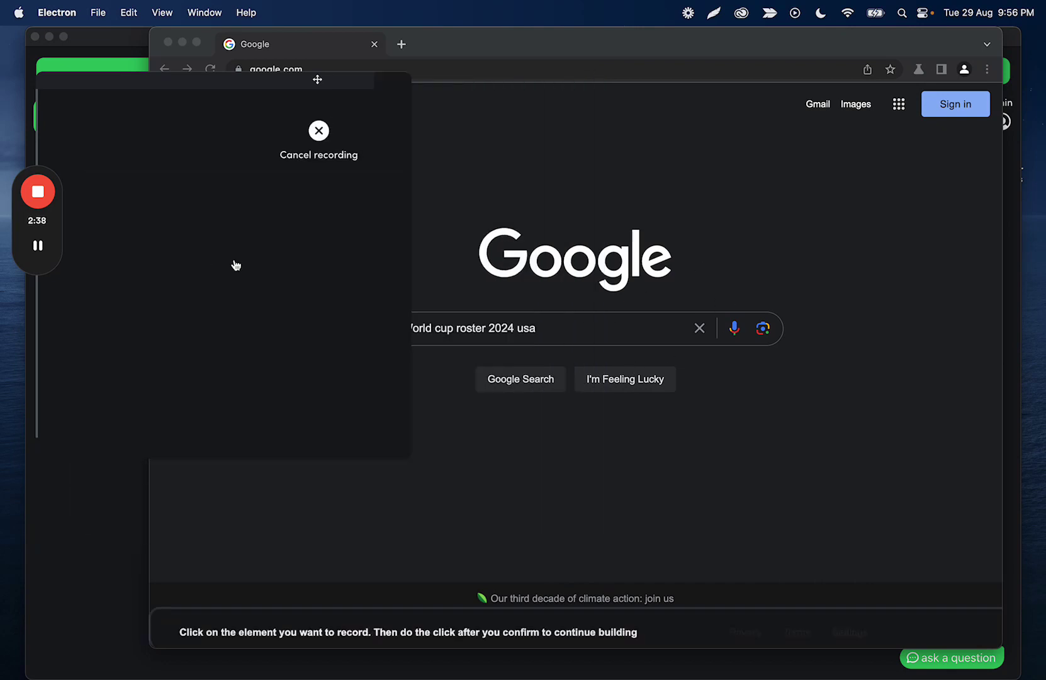
{"action": "left_click", "coordinate": [526, 381]}
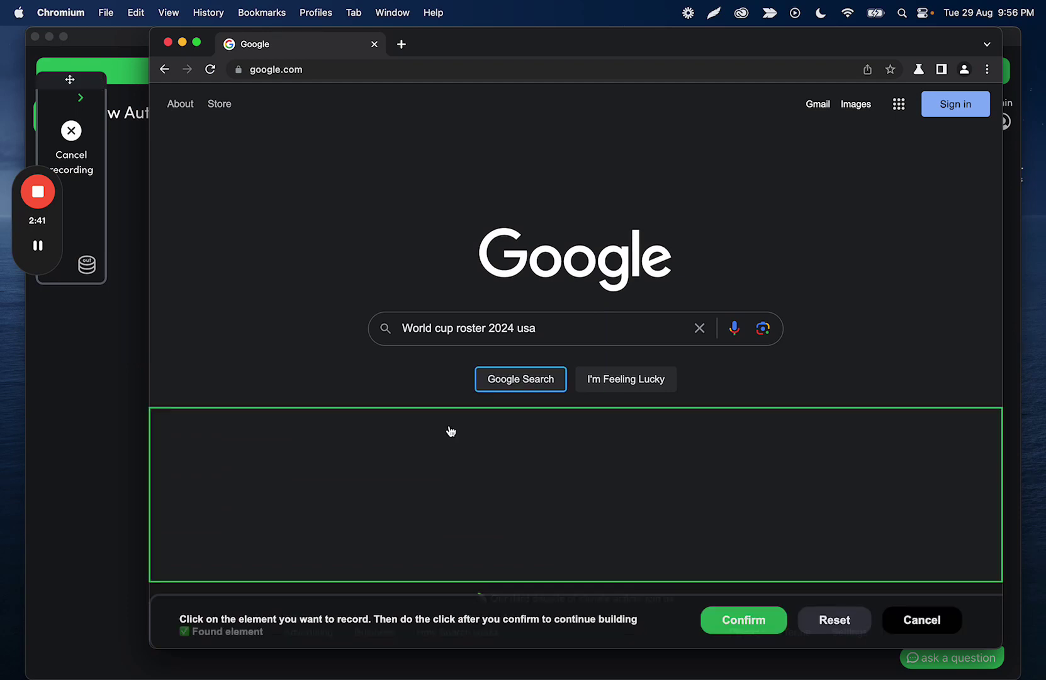
{"action": "left_click", "coordinate": [748, 620]}
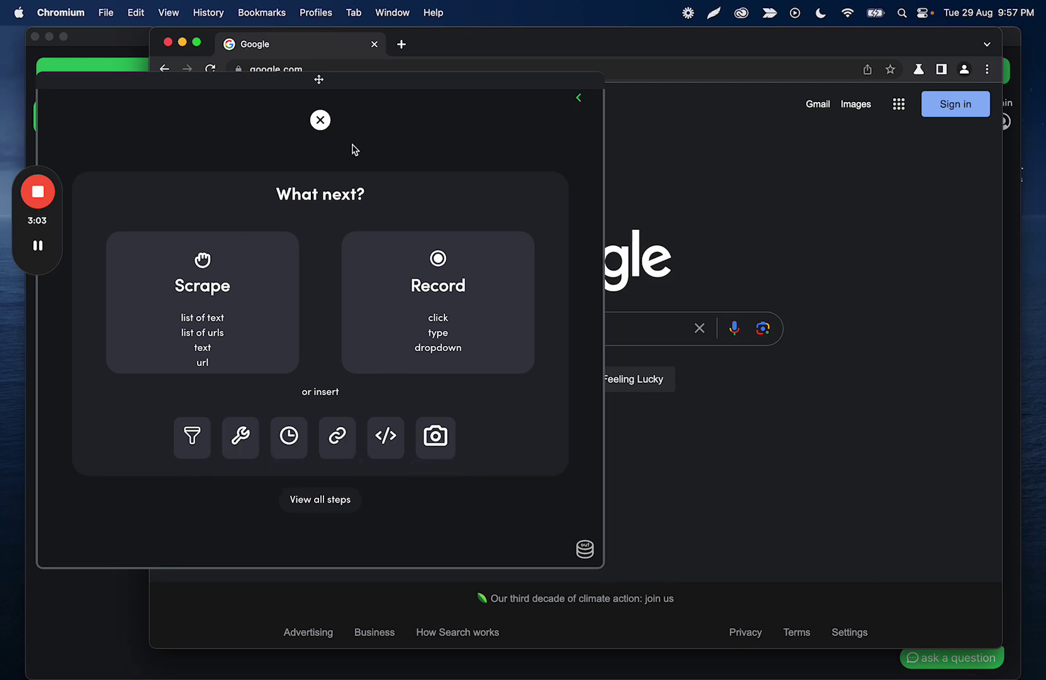
Step: Close the What next? panel to show the Go to page, Type and Click steps
{"action": "left_click", "coordinate": [327, 126]}
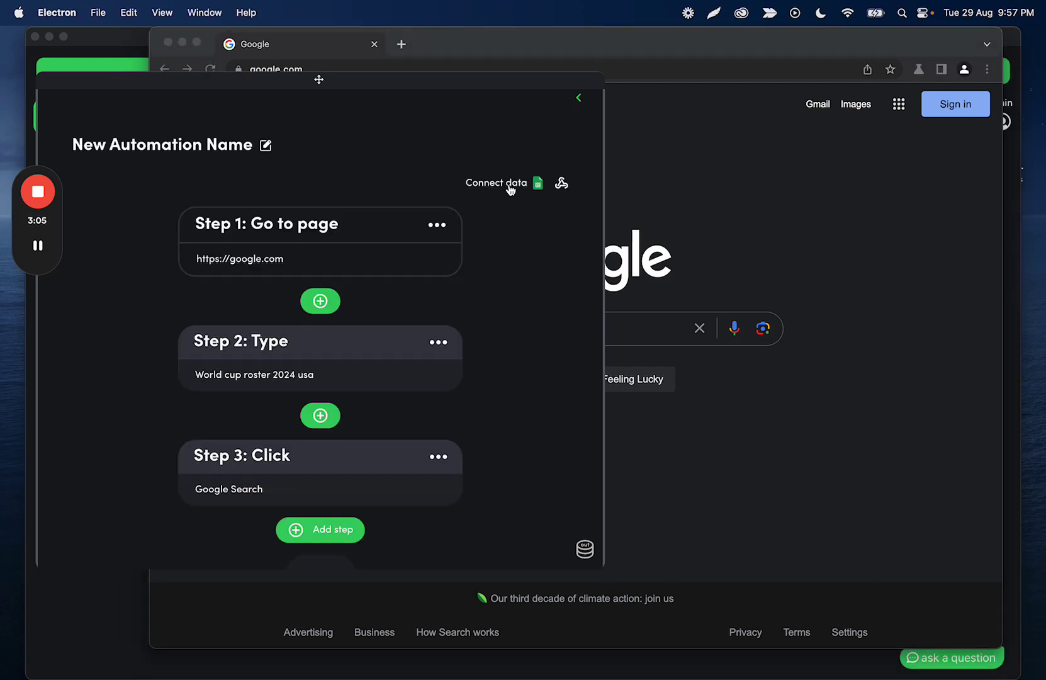